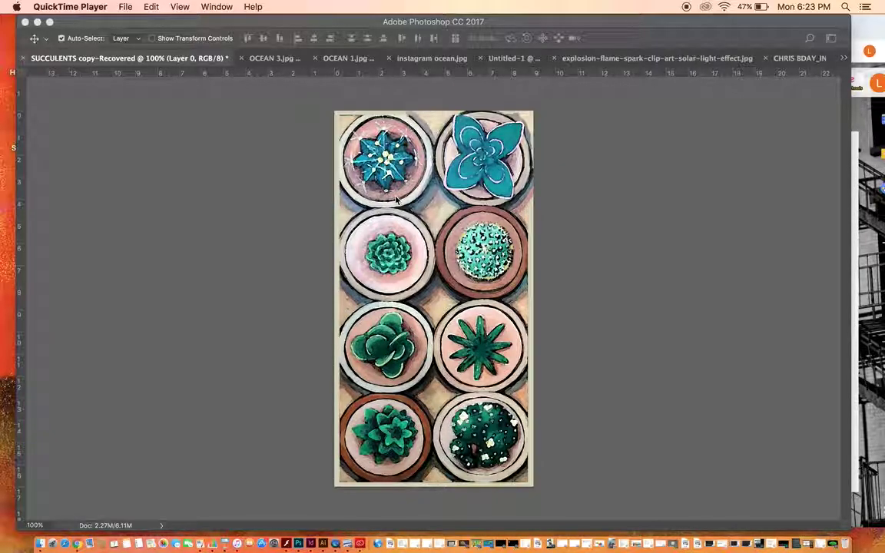
Step: Switch to Photoshop and choose 1.jpg through 19.jpg from the INTO THE WOODS folder as source files for Load Files into Stack
click(127, 6)
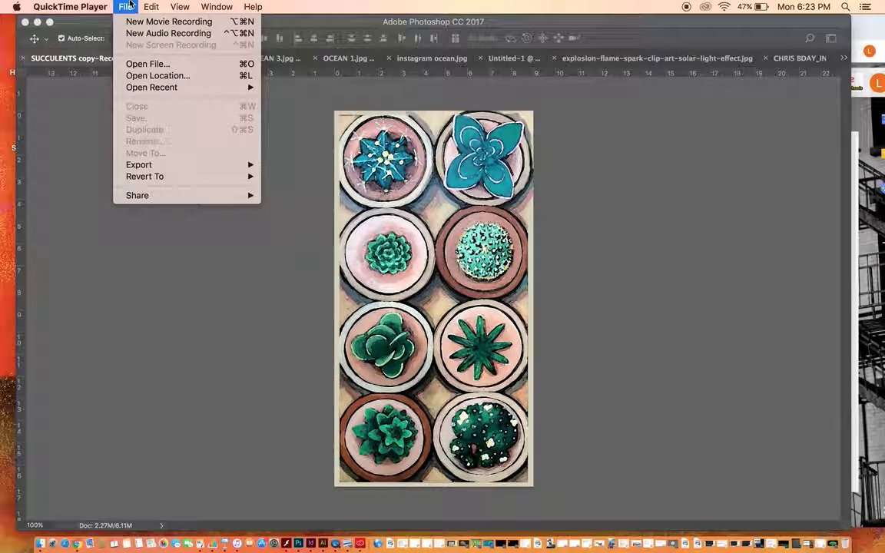
key(super+Tab)
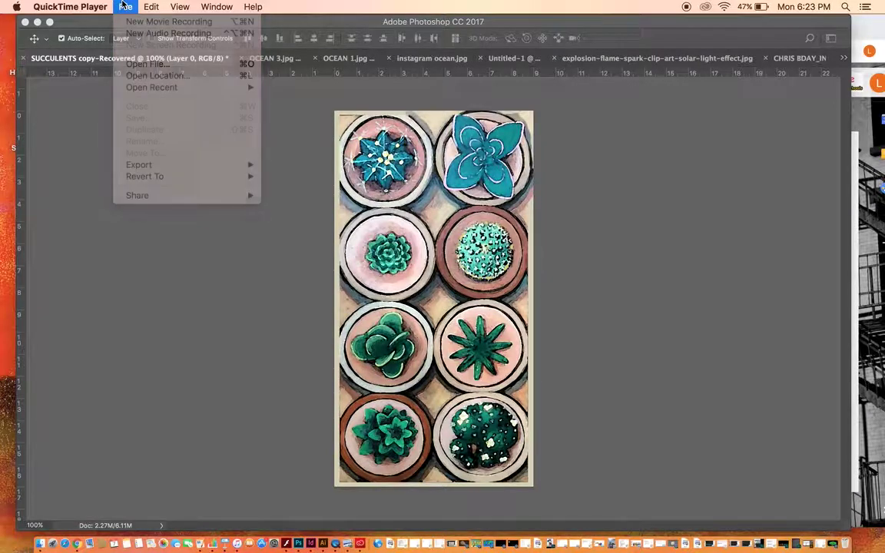
click(112, 7)
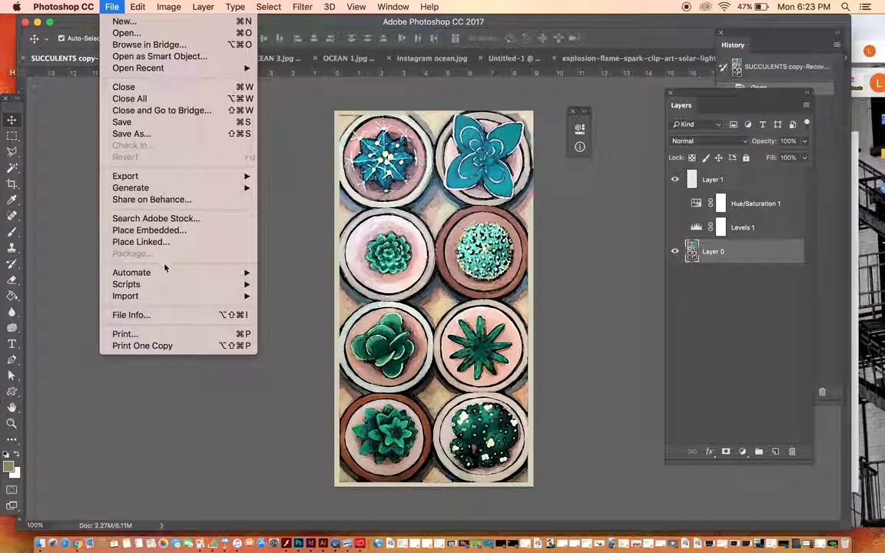
mouse_move(166, 286)
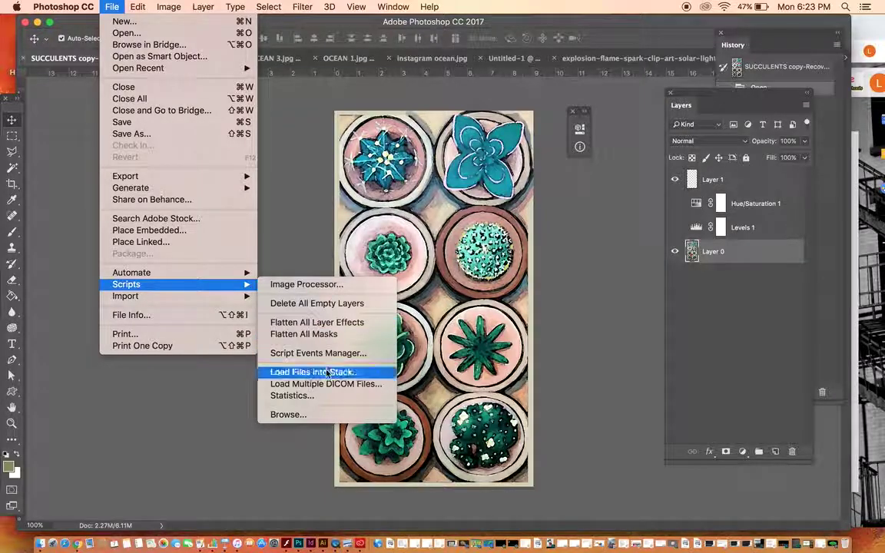
click(367, 373)
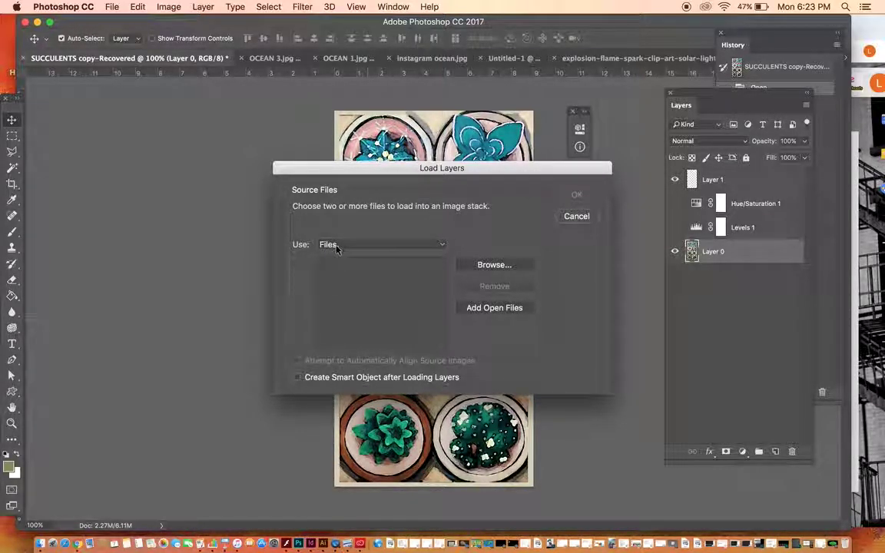
click(470, 264)
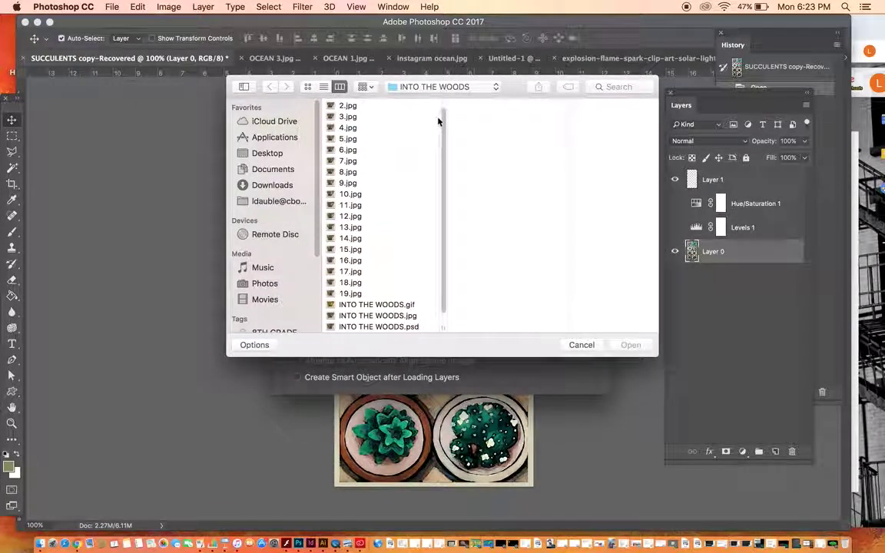
scroll(400, 225, up, 1)
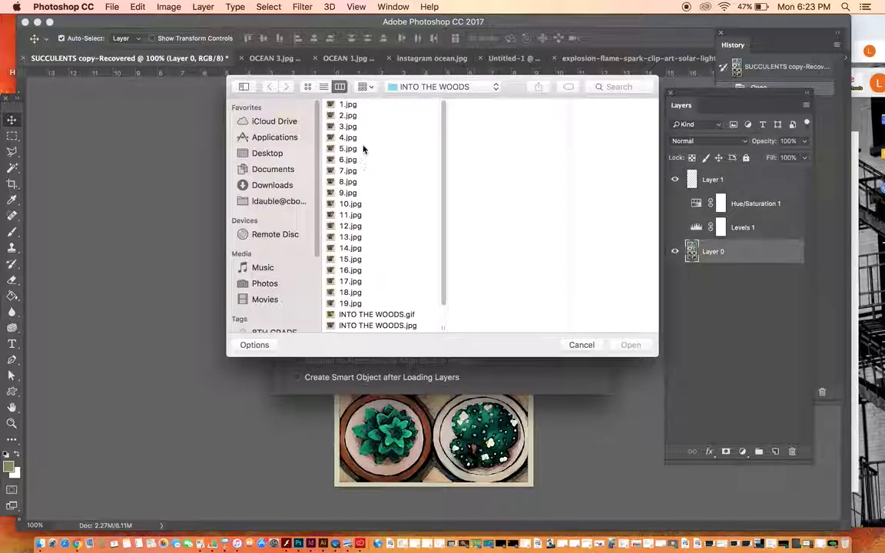
click(347, 105)
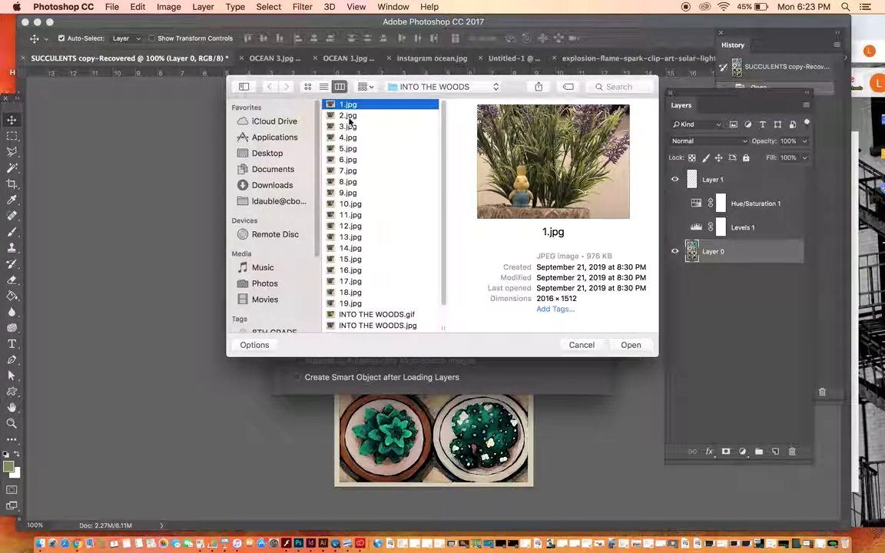
shift+click(356, 304)
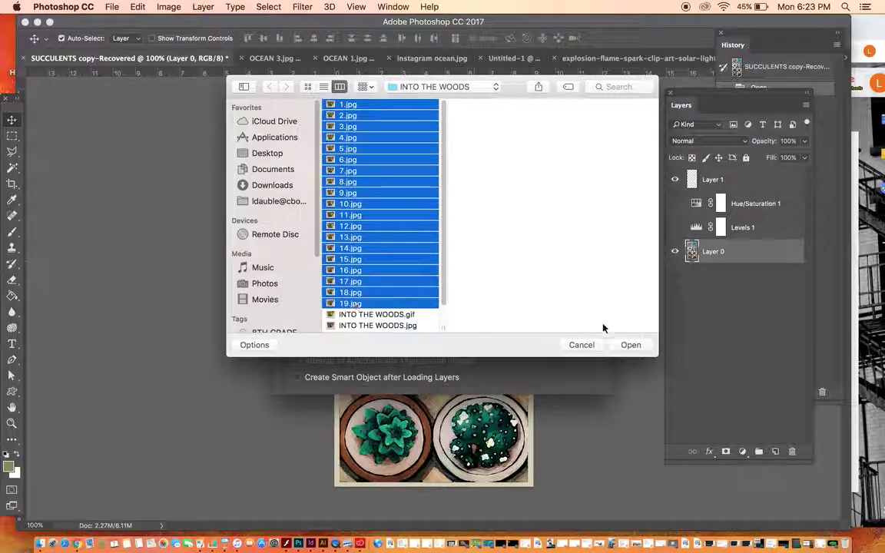
click(629, 346)
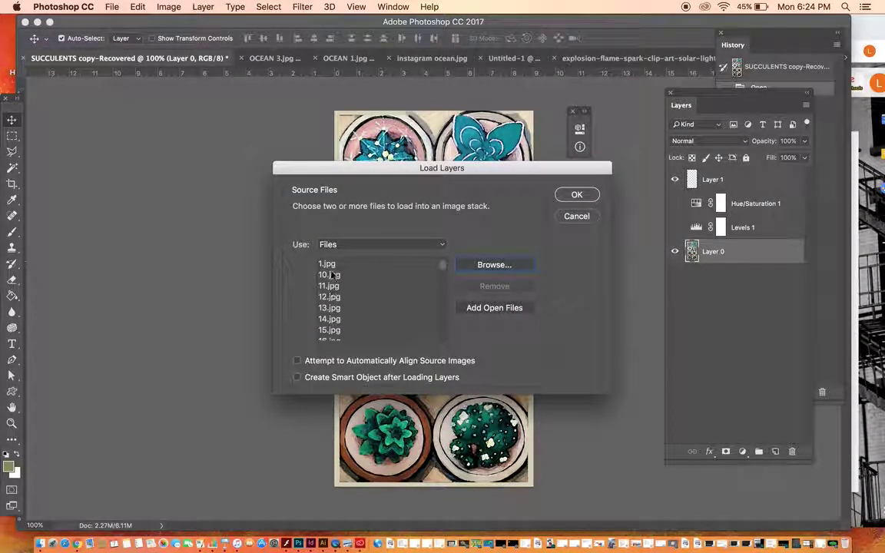
Step: Check the list of source files and load them as layers into a new document
scroll(333, 299, down, 10)
scroll(336, 313, up, 10)
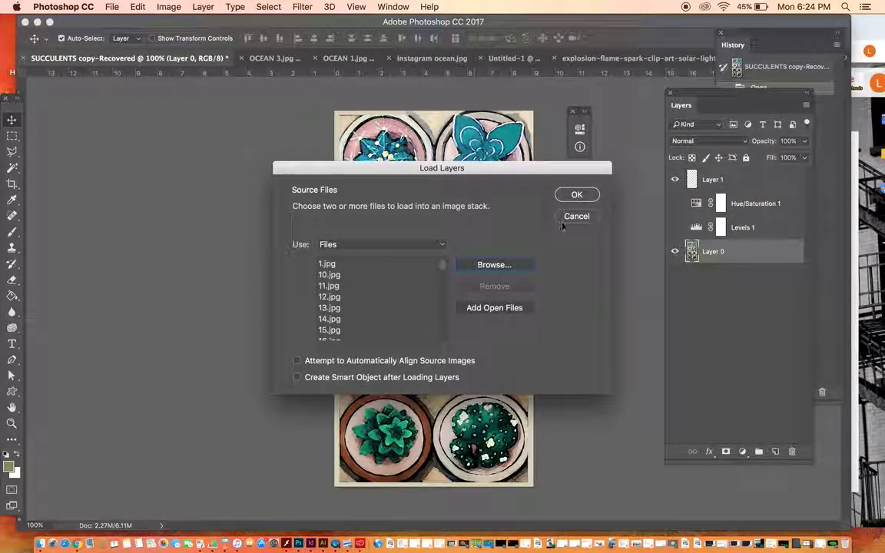
click(571, 195)
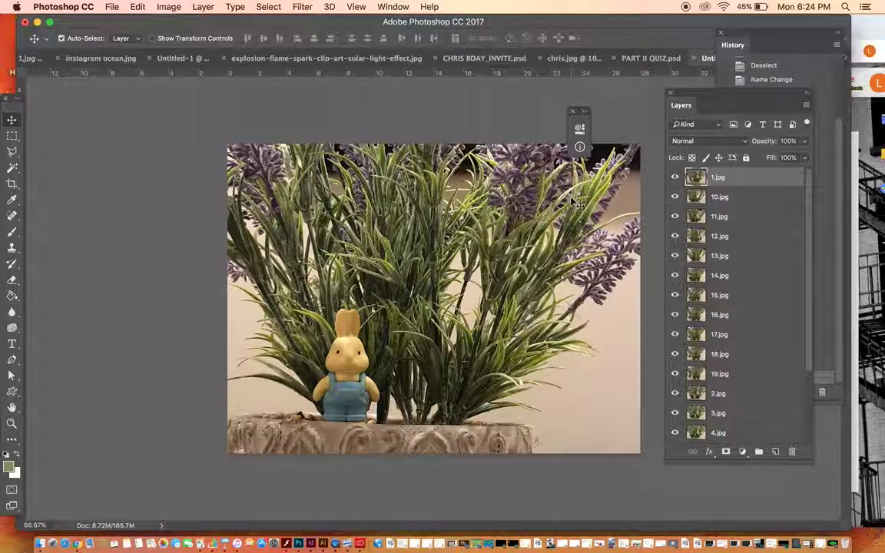
Step: Close the small collapsed panel group, place the Layers panel beside History and lengthen it to show more layers
drag(730, 99, 603, 71)
click(572, 112)
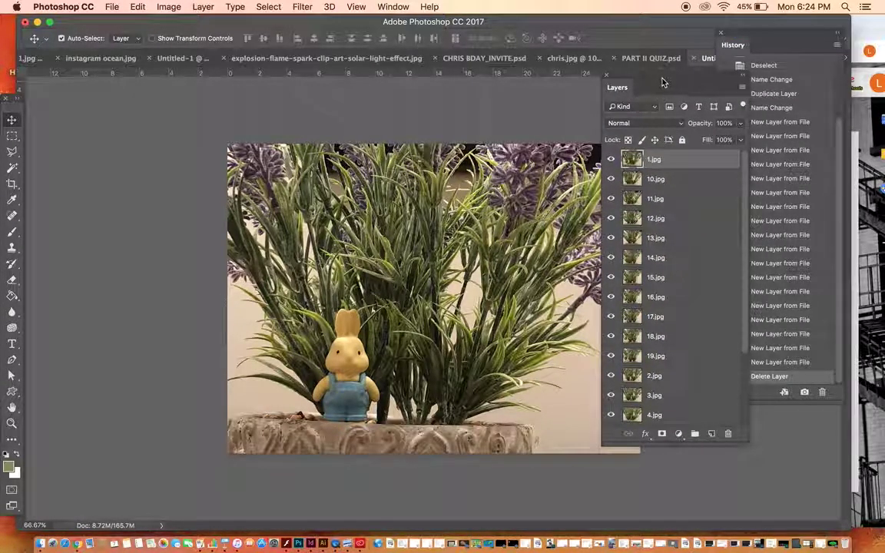
drag(639, 79, 610, 36)
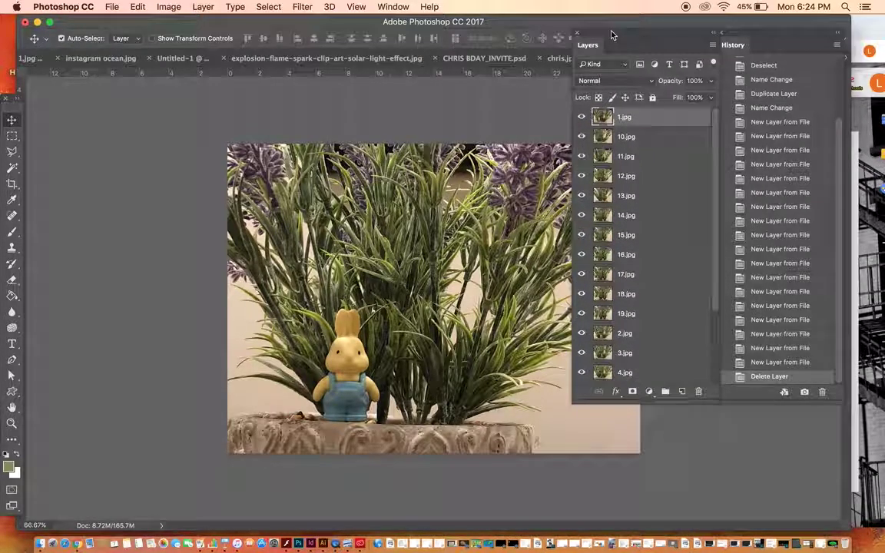
drag(713, 406, 721, 481)
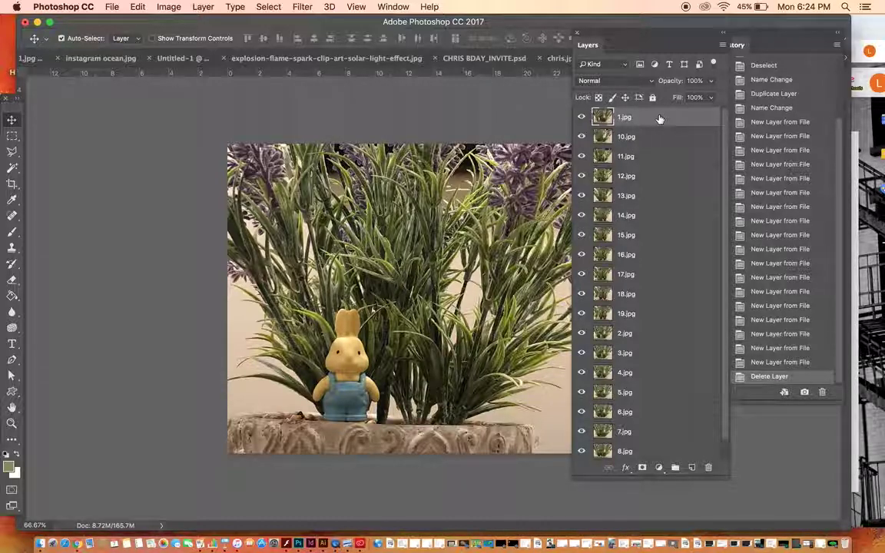
Step: Reorder layers 1.jpg through 8.jpg into ascending sequence from the bottom of the stack, with 1.jpg lowest and 9.jpg above 8.jpg
drag(658, 119, 655, 458)
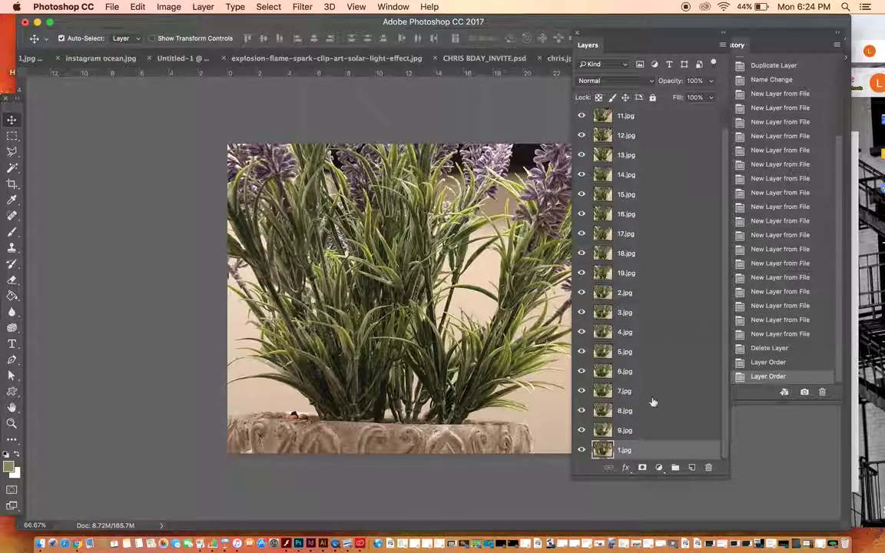
scroll(651, 322, up, 1)
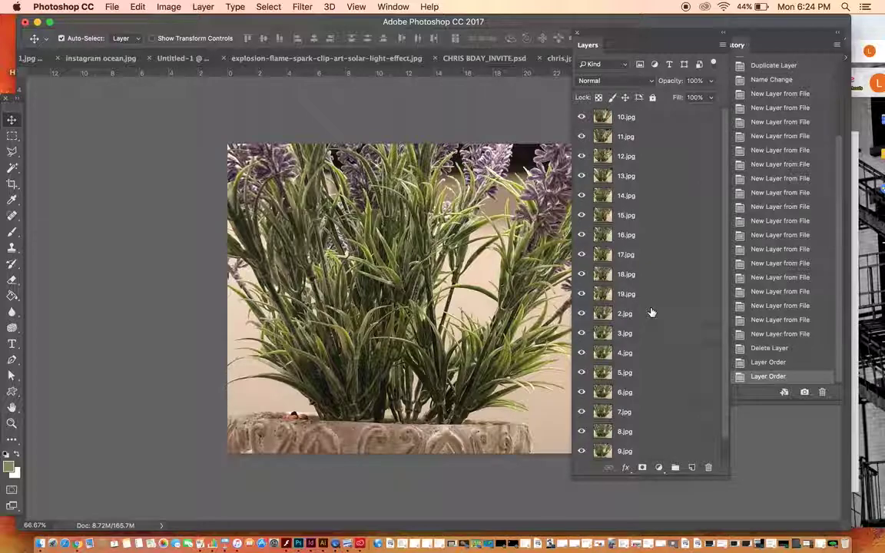
scroll(654, 331, down, 1)
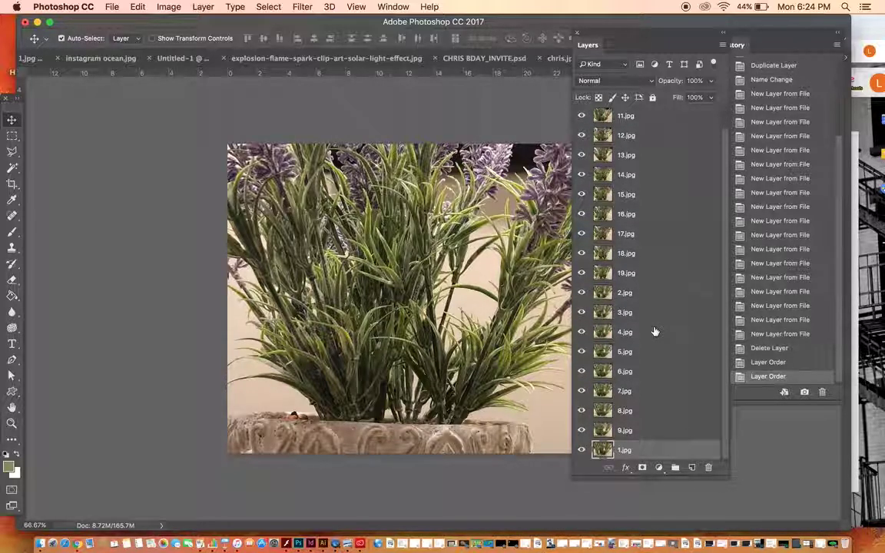
drag(652, 298, 653, 437)
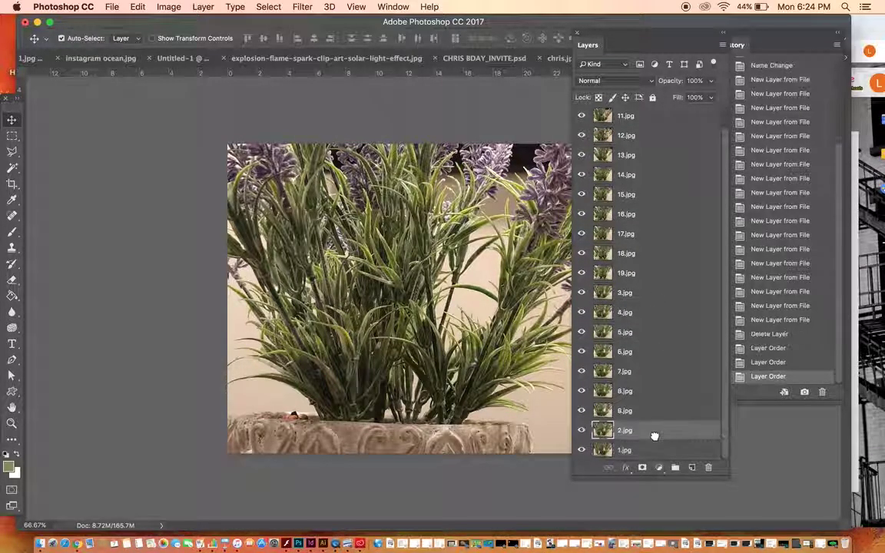
drag(660, 292, 658, 419)
drag(661, 297, 659, 400)
drag(654, 300, 657, 382)
drag(649, 294, 660, 323)
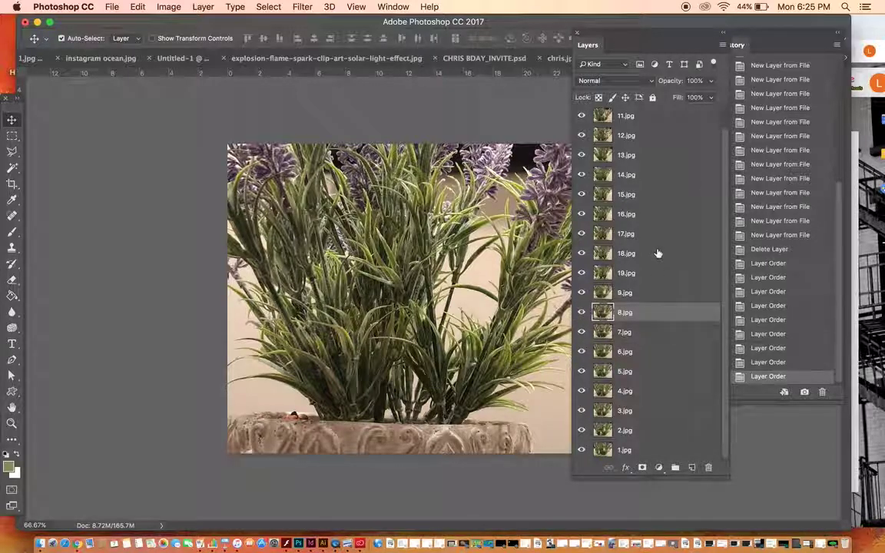
Step: Reorder layers 10.jpg through 19.jpg above 9.jpg in ascending sequence, with 19.jpg at the top of the stack
scroll(658, 130, up, 1)
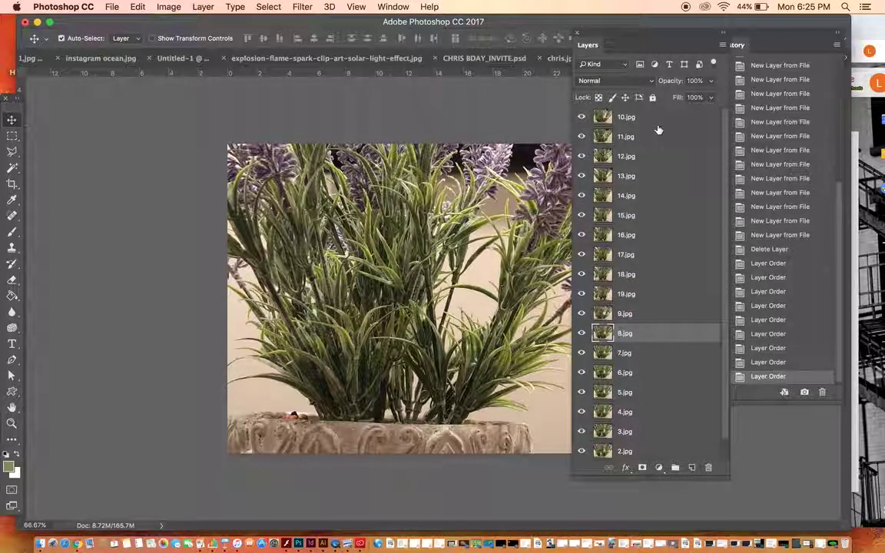
drag(658, 121, 669, 301)
drag(662, 122, 665, 283)
drag(661, 119, 663, 262)
drag(659, 119, 668, 217)
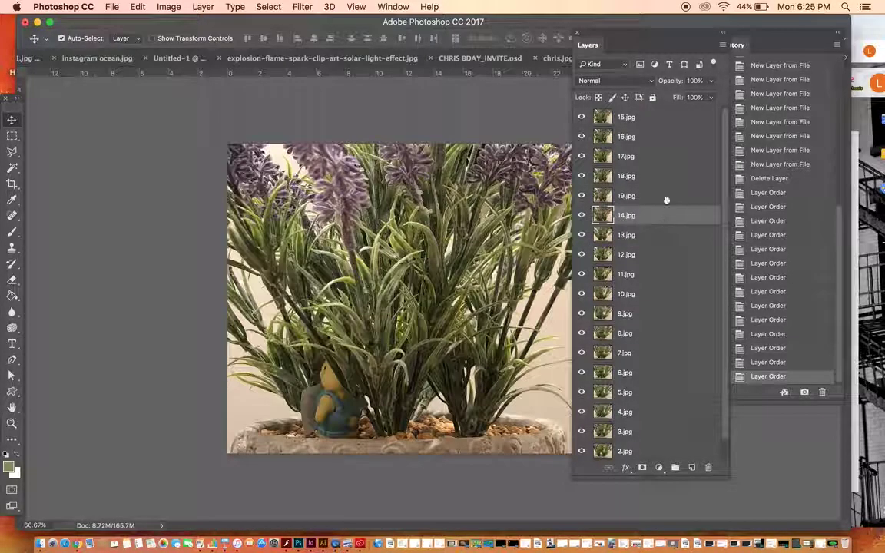
drag(651, 158, 653, 173)
drag(655, 194, 657, 204)
drag(650, 125, 653, 153)
scroll(657, 416, down, 1)
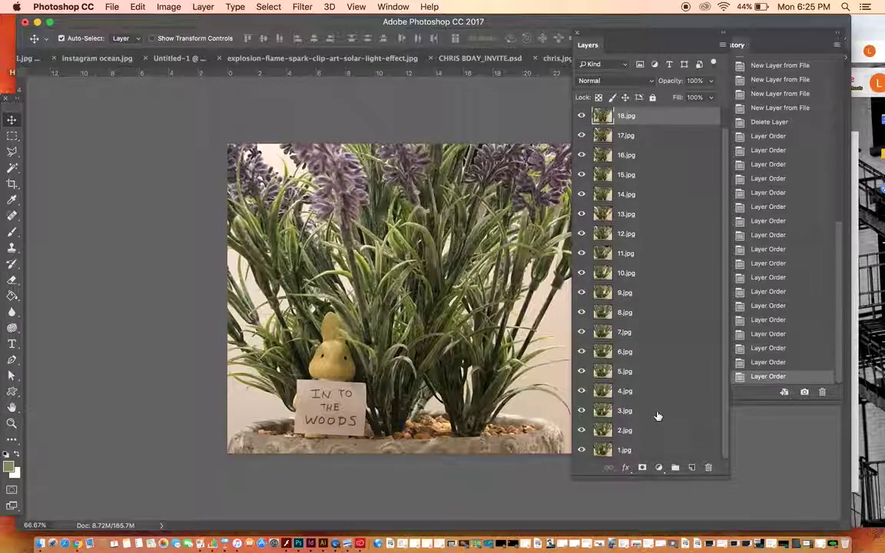
scroll(615, 196, up, 1)
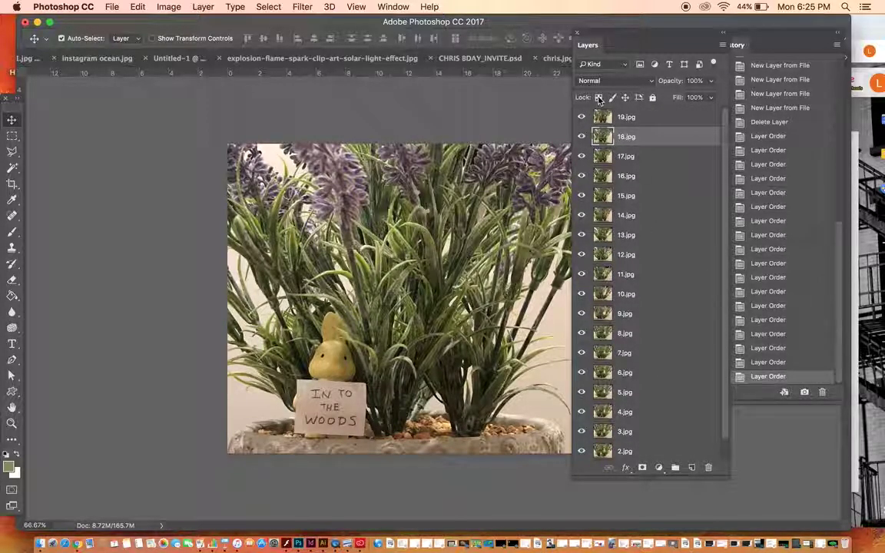
Step: Create a frame animation in the Timeline and make its frames from the layers
click(397, 6)
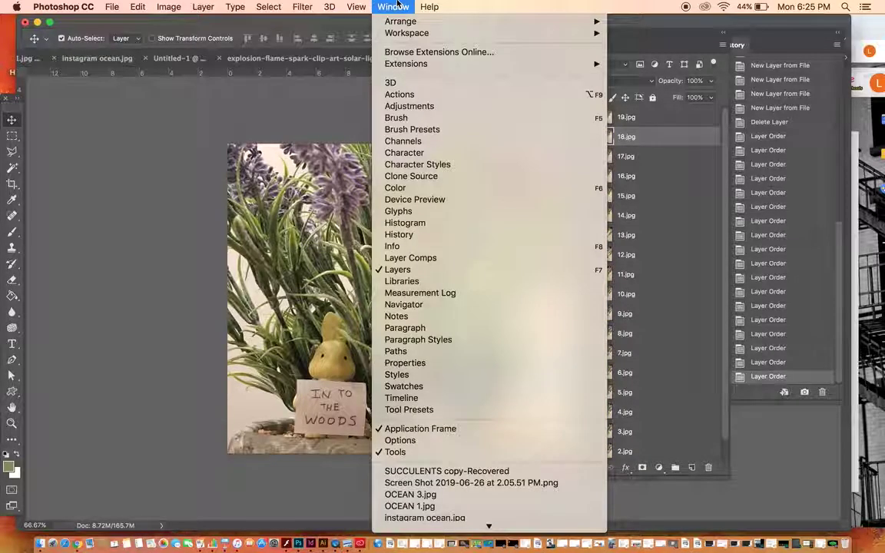
click(428, 399)
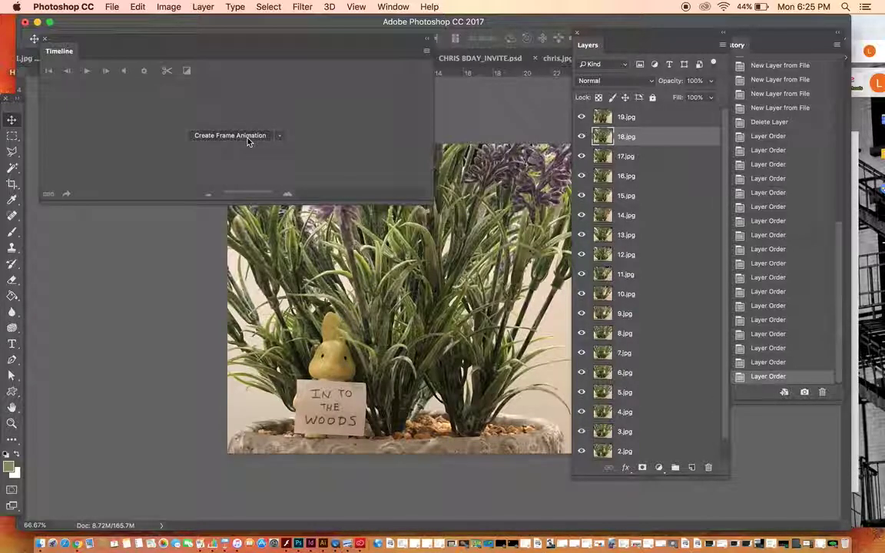
click(247, 136)
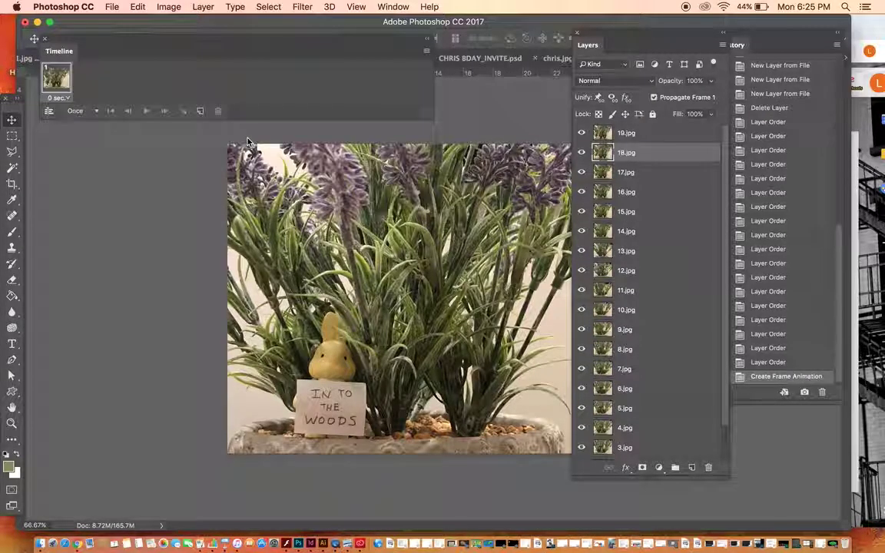
click(427, 53)
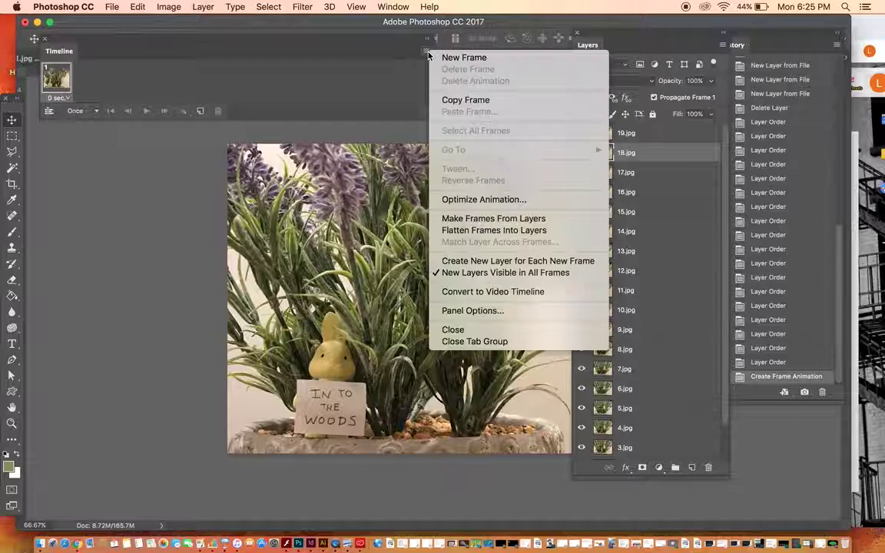
click(470, 220)
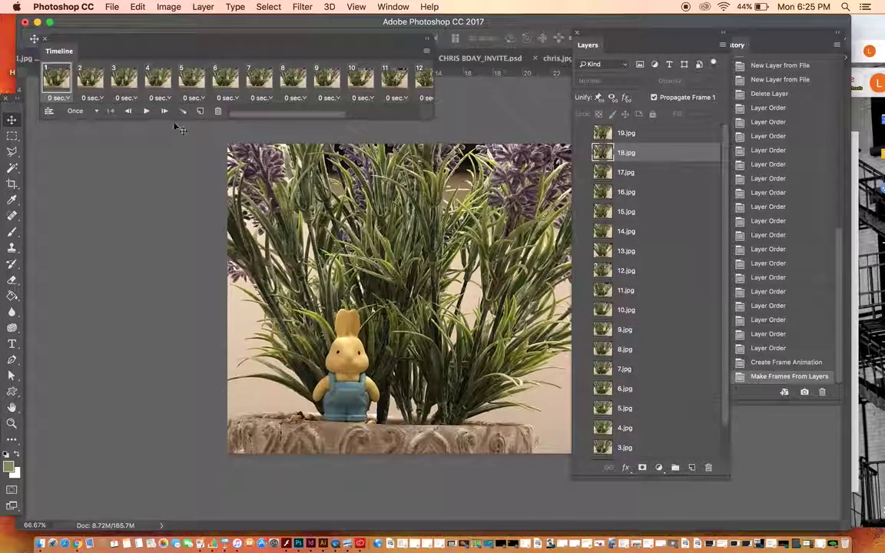
Step: Preview the animation and set its looping to 3 times
click(146, 113)
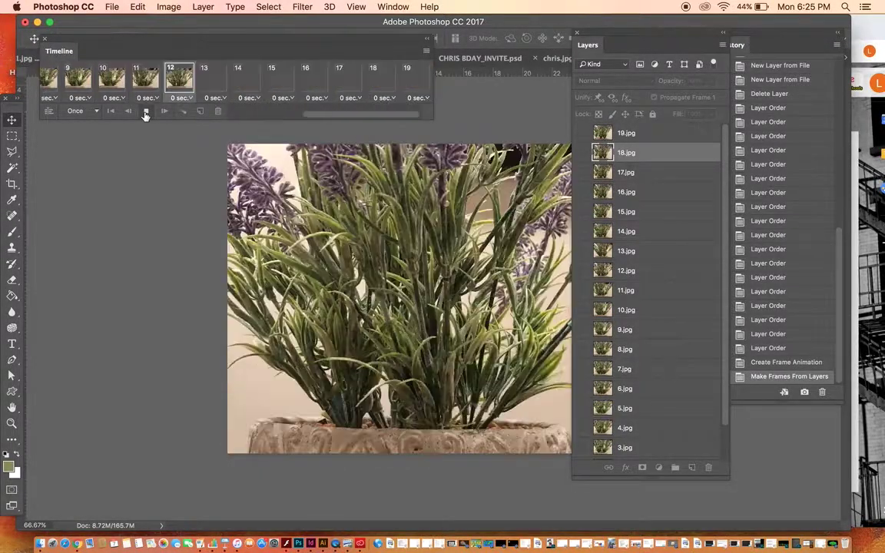
click(146, 112)
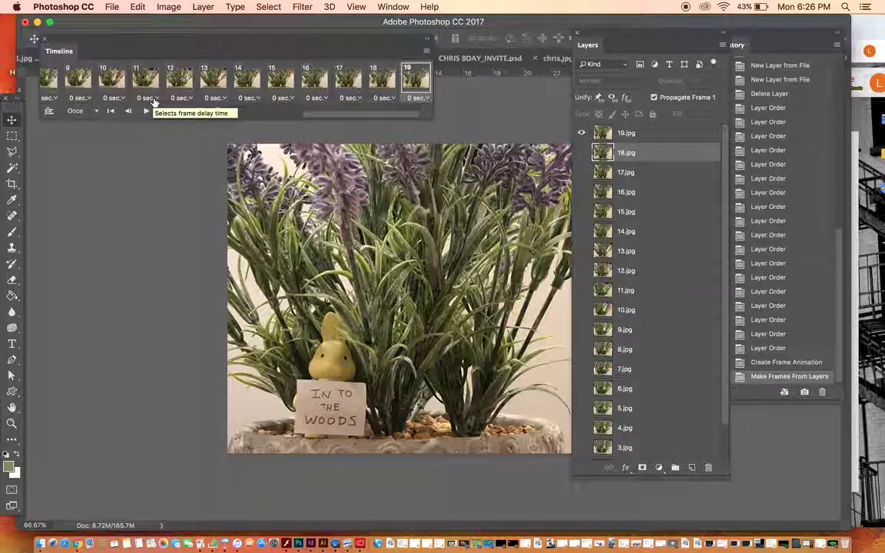
click(88, 111)
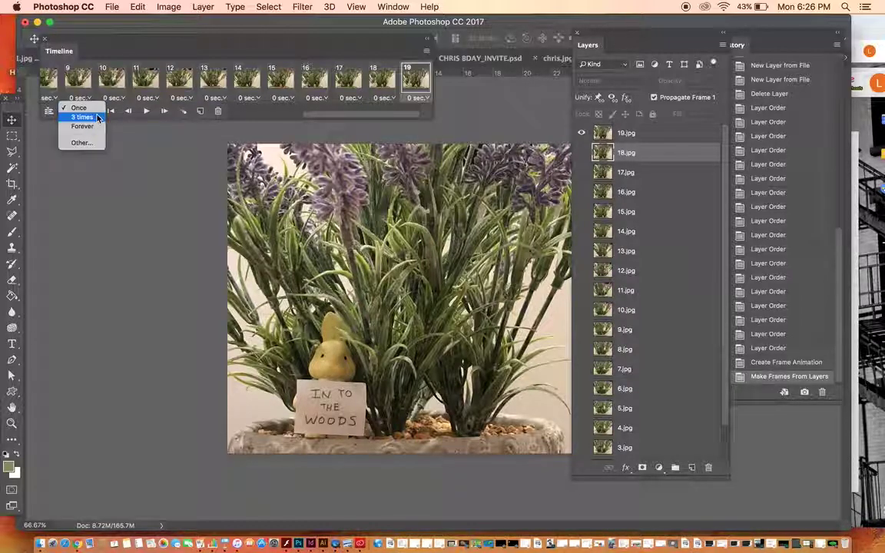
click(97, 118)
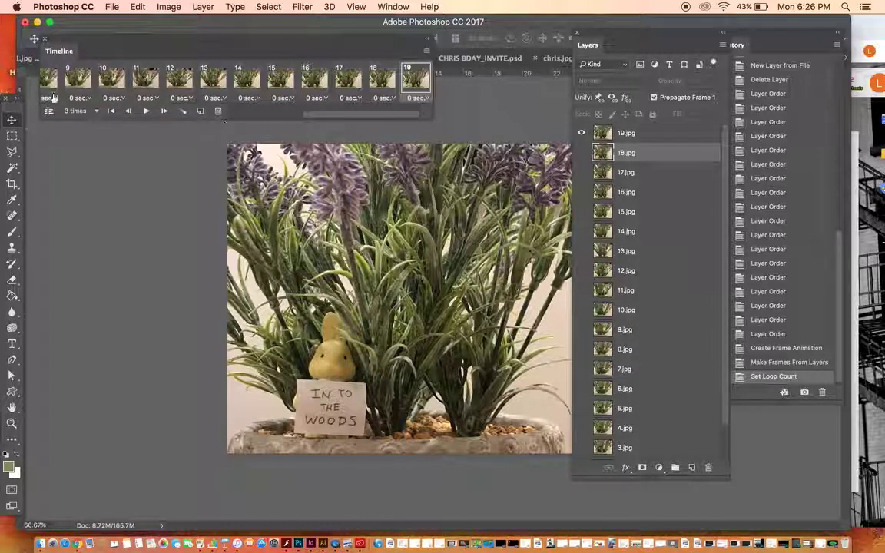